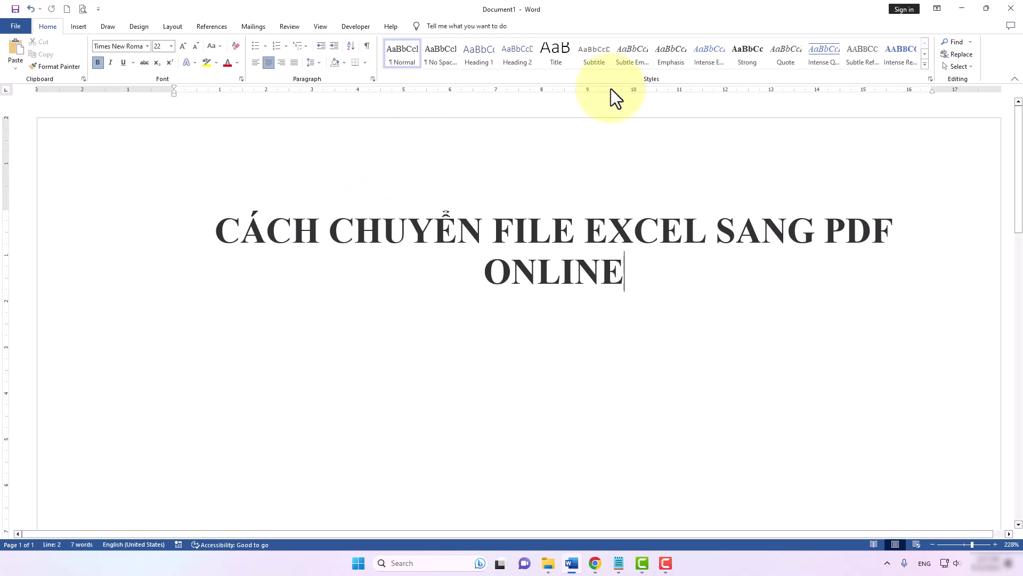
Step: Minimize the Word document to reveal the desktop with the Excel workbook File B
{"action": "left_click", "coordinate": [965, 11]}
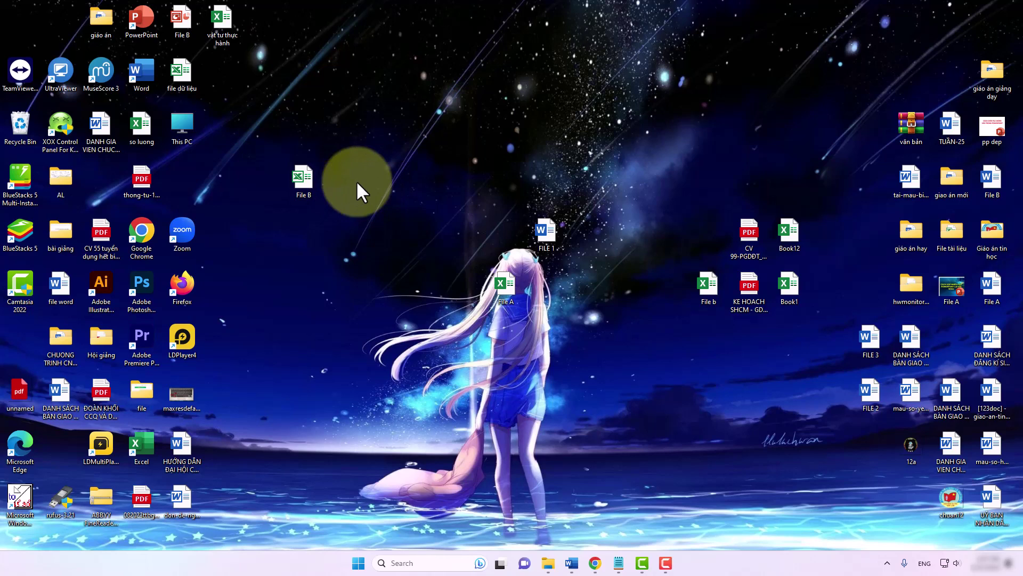
Step: Launch Google Chrome from the taskbar to reach the Google homepage
{"action": "left_click", "coordinate": [600, 568]}
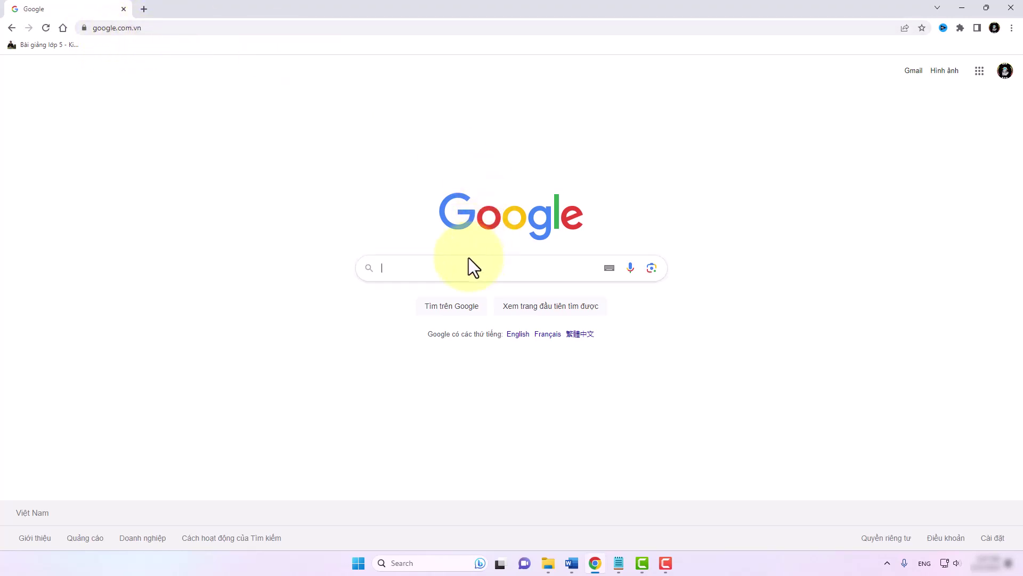
Step: Search Google for 'chuyển excel sang pdf' and open the tools.pdf24.org converter result
{"action": "left_click", "coordinate": [416, 267]}
{"action": "type", "text": "ch"}
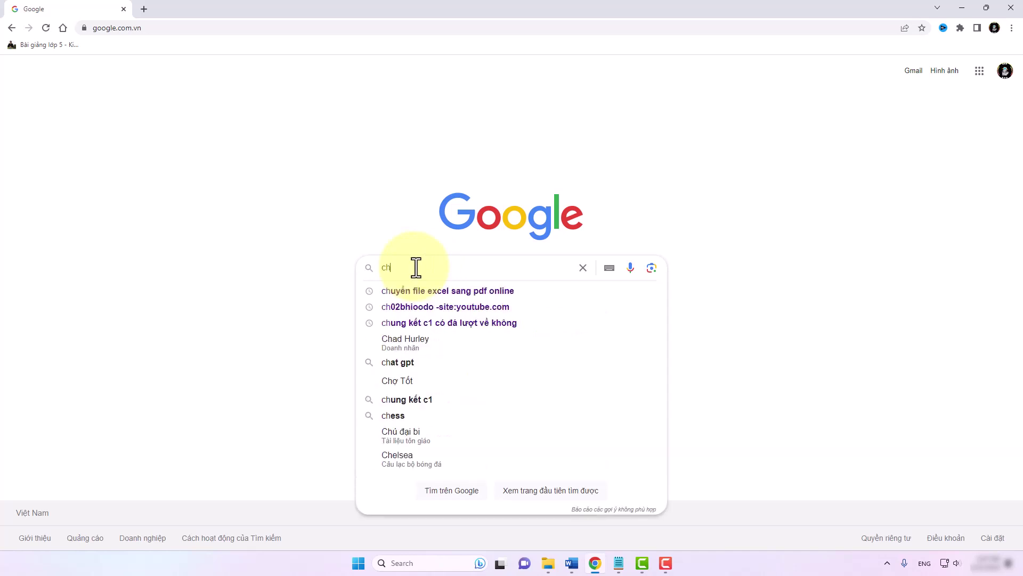
{"action": "type", "text": "uyển e"}
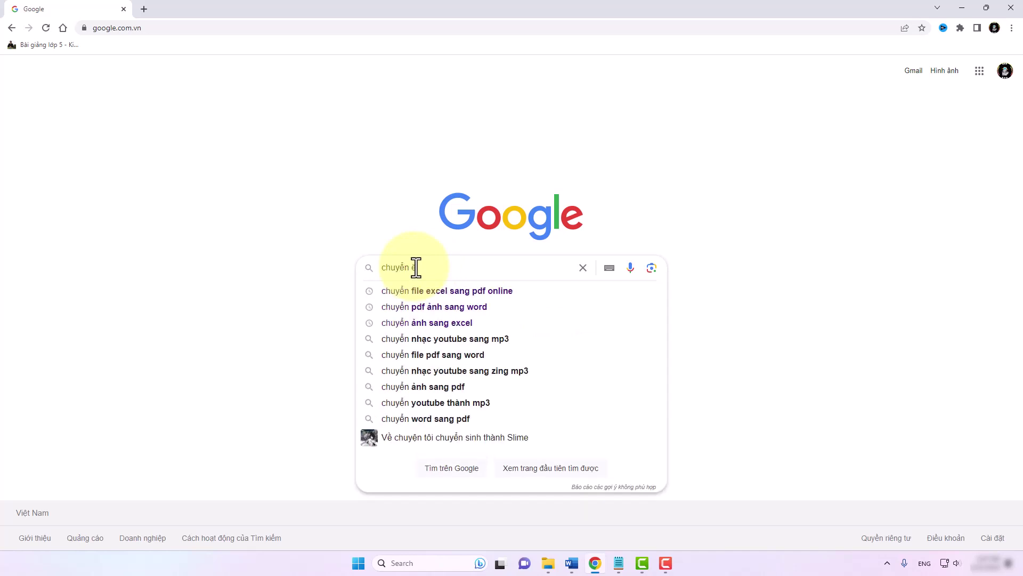
{"action": "type", "text": "xcel sang"}
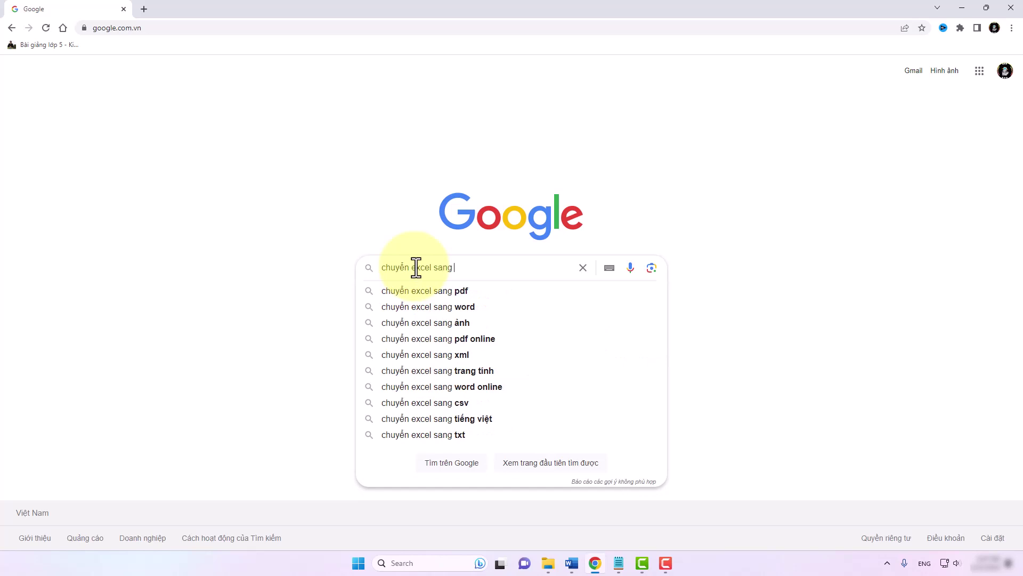
{"action": "type", "text": " pdf"}
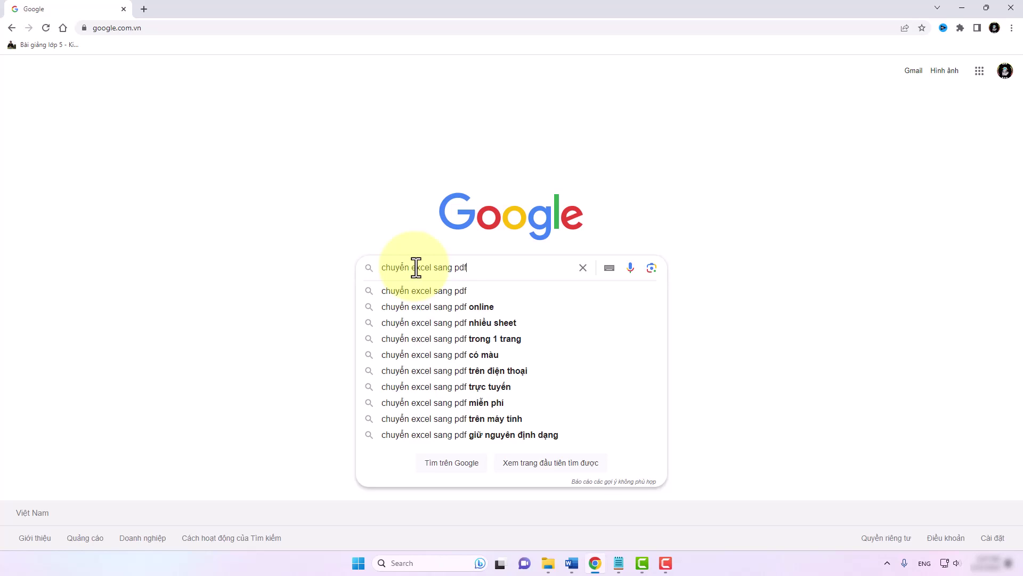
{"action": "key", "text": "Return"}
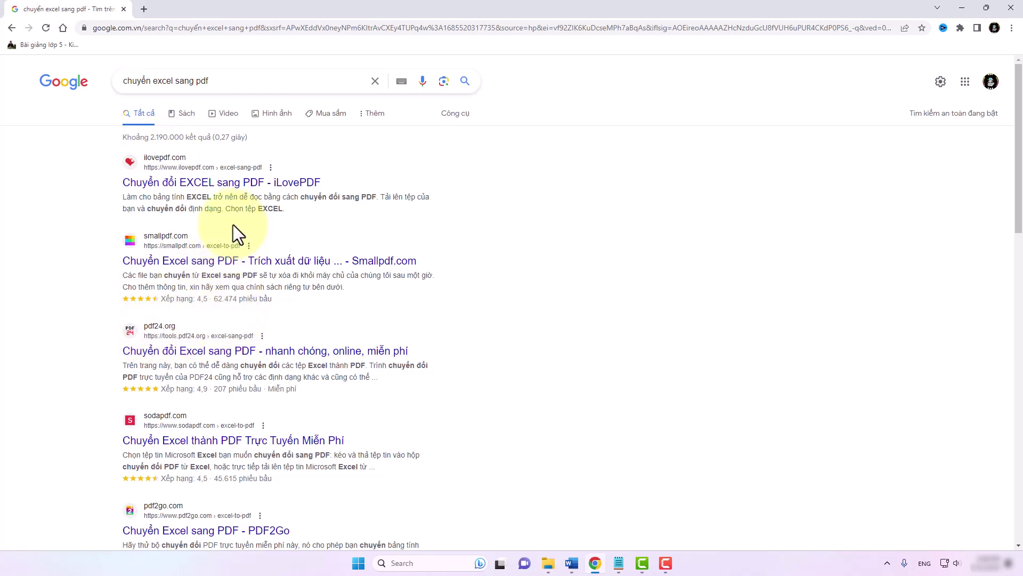
{"action": "scroll", "coordinate": [289, 242], "scroll_direction": "down", "scroll_amount": 2}
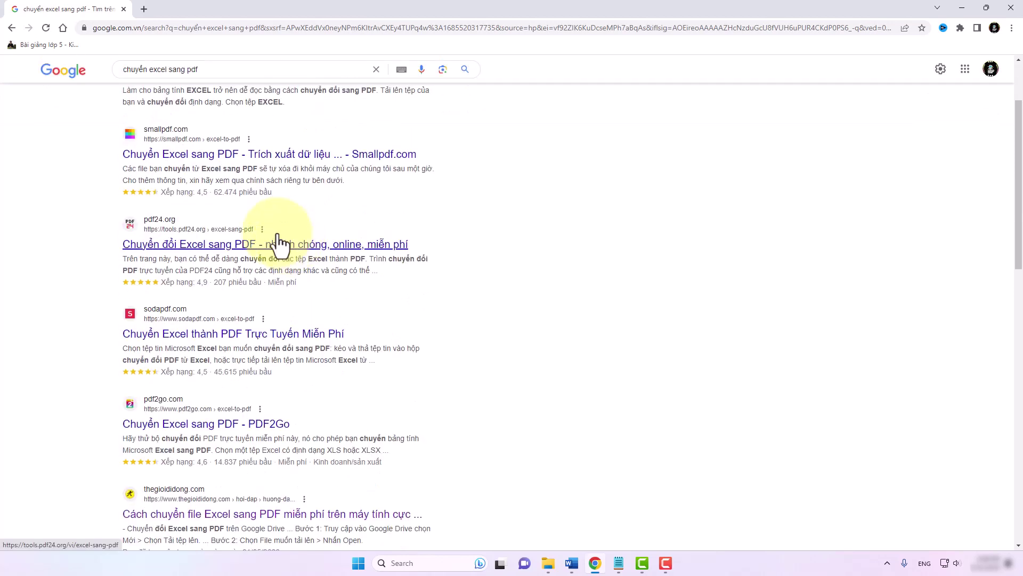
{"action": "left_click", "coordinate": [176, 248]}
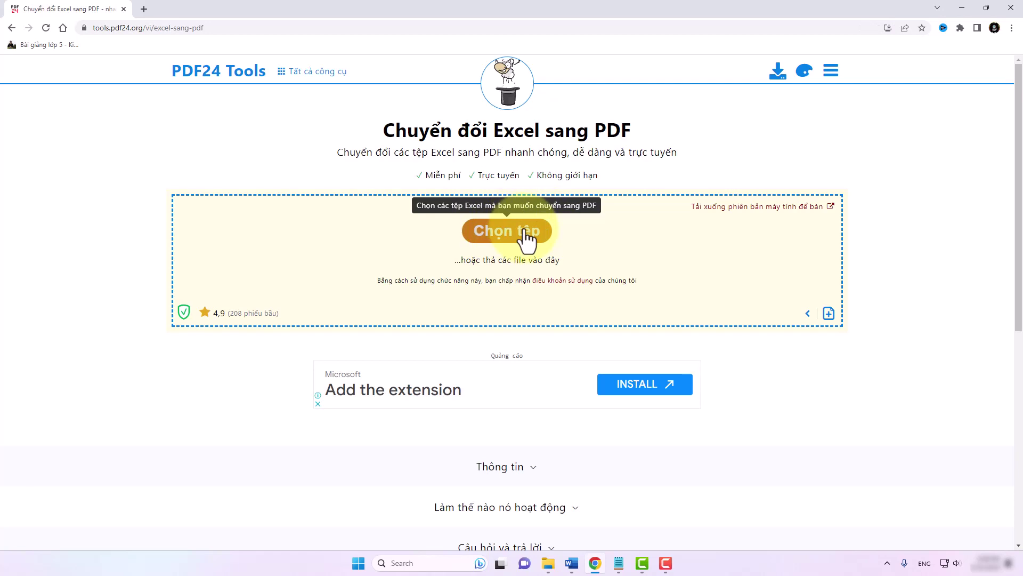
Step: Upload File B.xls from the Desktop folder into the PDF24 Excel-to-PDF converter
{"action": "left_click", "coordinate": [524, 229]}
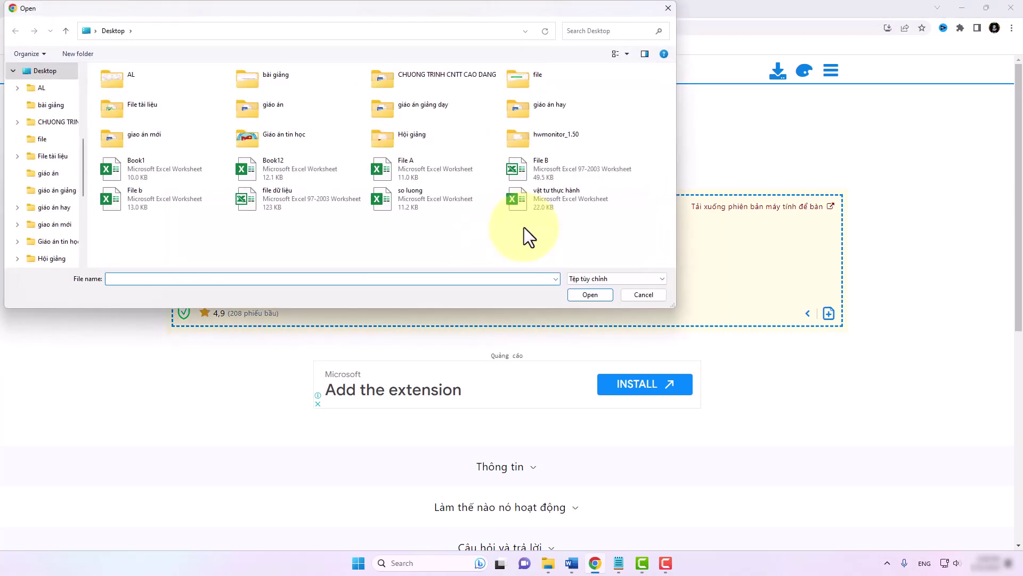
{"action": "left_click", "coordinate": [535, 166]}
{"action": "left_click", "coordinate": [587, 293]}
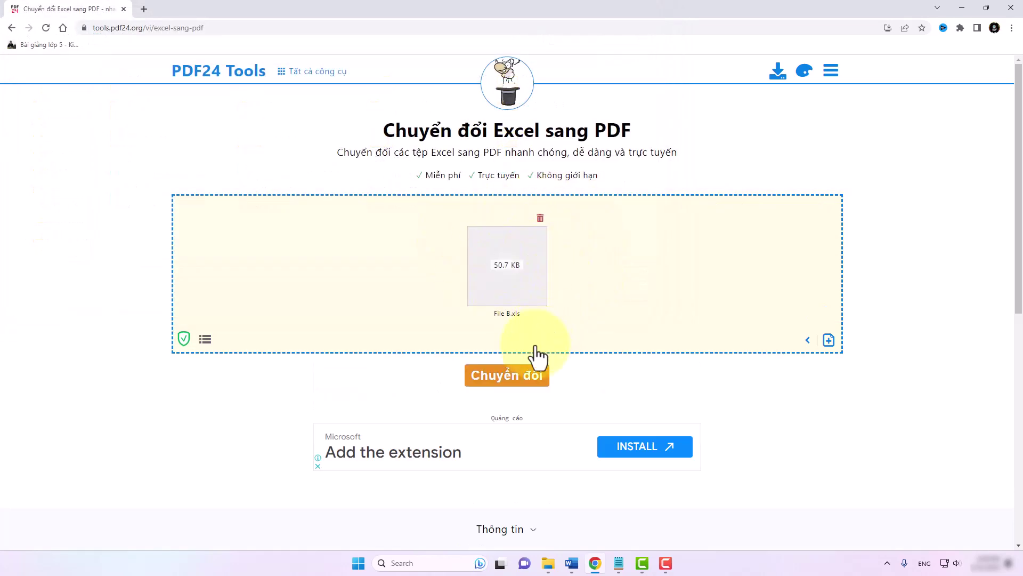
Step: Convert File B.xls and download the resulting File B.pdf (102.19 KB)
{"action": "left_click", "coordinate": [512, 374]}
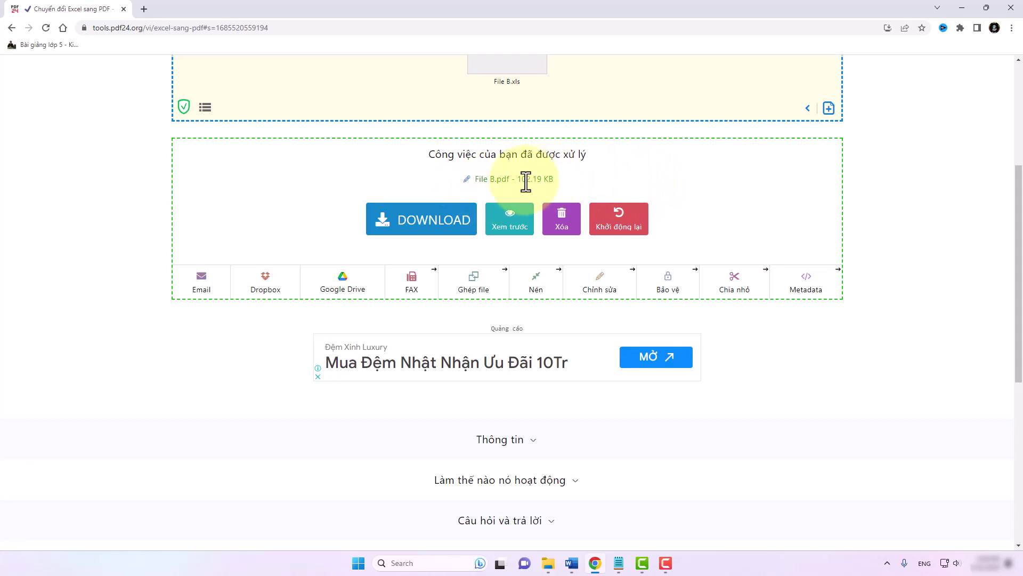
{"action": "left_click", "coordinate": [431, 224]}
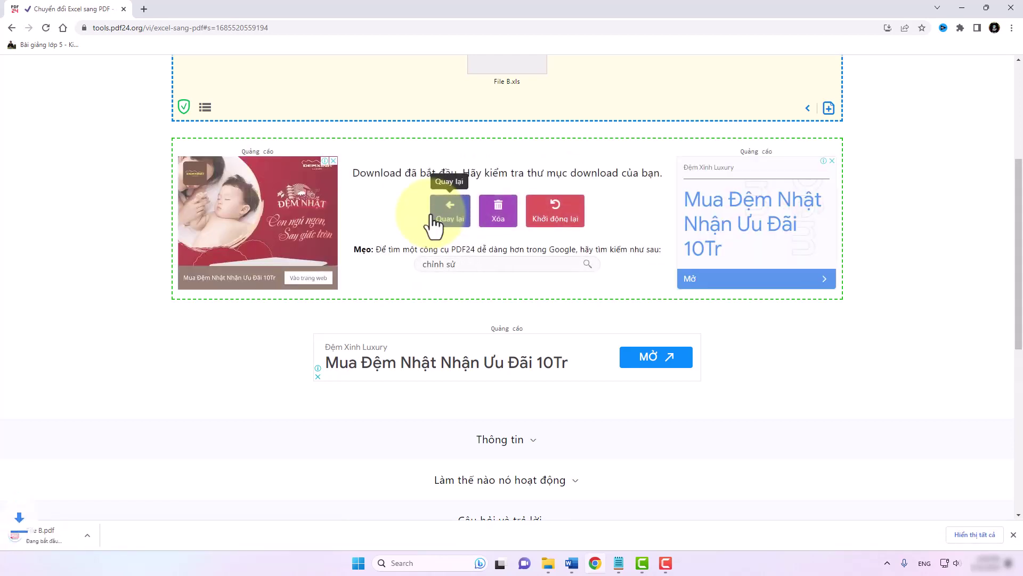
Step: Open the downloaded File B.pdf, review its four pages of the student list, and close Chrome
{"action": "left_click", "coordinate": [51, 537]}
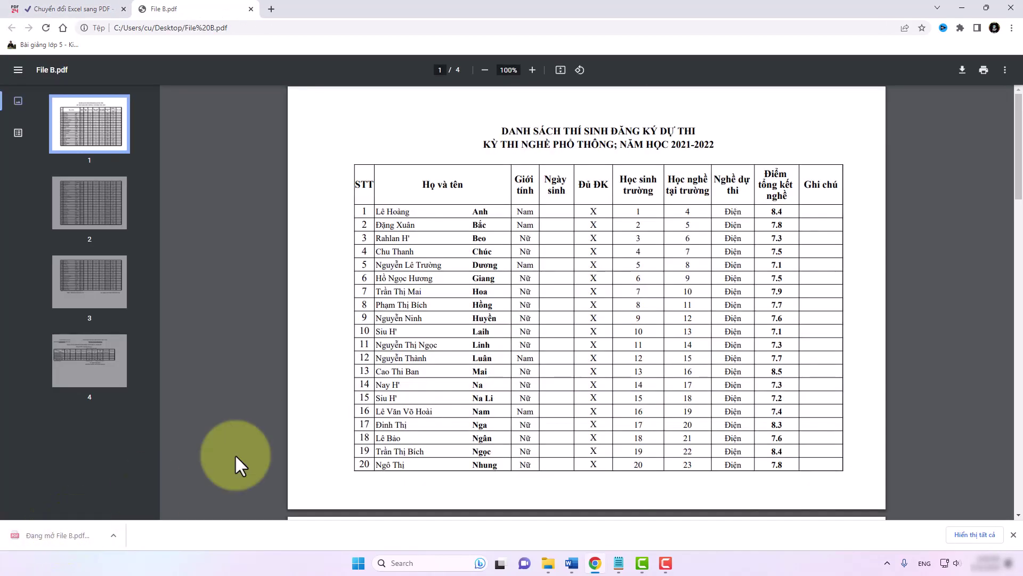
{"action": "scroll", "coordinate": [676, 209], "scroll_direction": "down", "scroll_amount": 1}
{"action": "scroll", "coordinate": [676, 209], "scroll_direction": "down", "scroll_amount": 8}
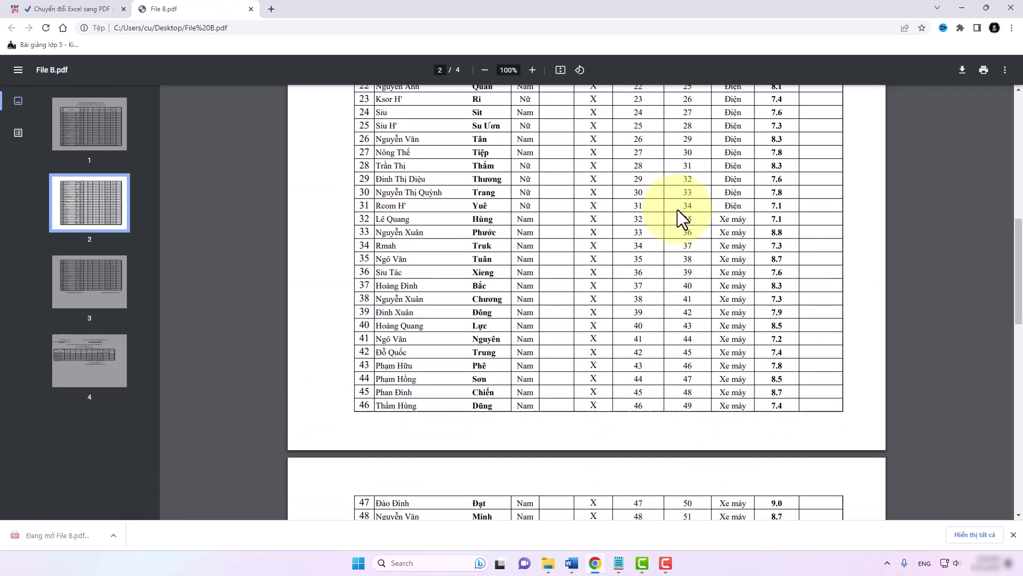
{"action": "scroll", "coordinate": [677, 209], "scroll_direction": "down", "scroll_amount": 6}
{"action": "scroll", "coordinate": [677, 209], "scroll_direction": "down", "scroll_amount": 6}
{"action": "scroll", "coordinate": [679, 212], "scroll_direction": "up", "scroll_amount": 7}
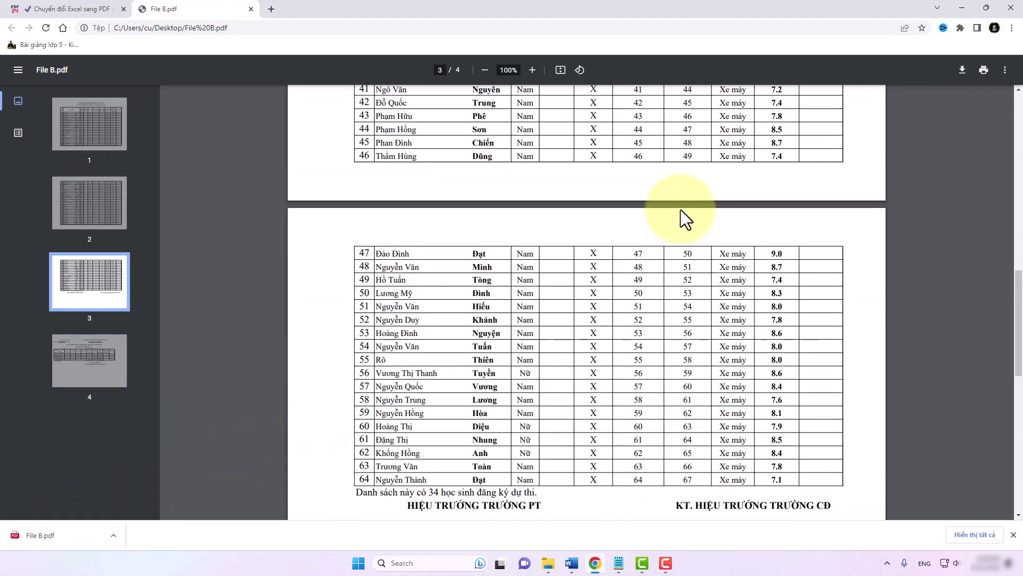
{"action": "scroll", "coordinate": [680, 210], "scroll_direction": "down", "scroll_amount": 4}
{"action": "scroll", "coordinate": [684, 207], "scroll_direction": "down", "scroll_amount": 5}
{"action": "scroll", "coordinate": [684, 207], "scroll_direction": "up", "scroll_amount": 9}
{"action": "scroll", "coordinate": [685, 207], "scroll_direction": "up", "scroll_amount": 8}
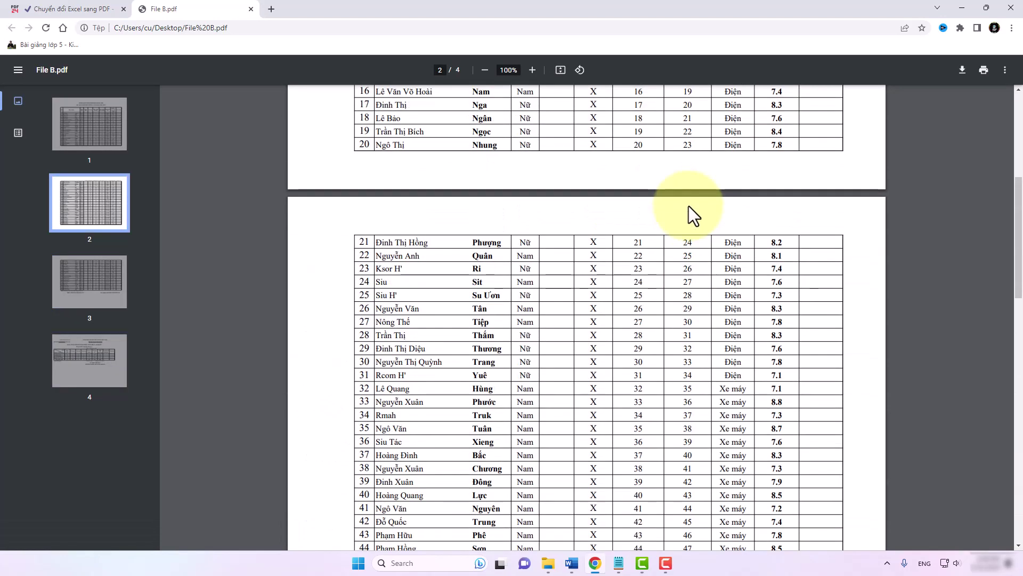
{"action": "left_click", "coordinate": [1011, 8]}
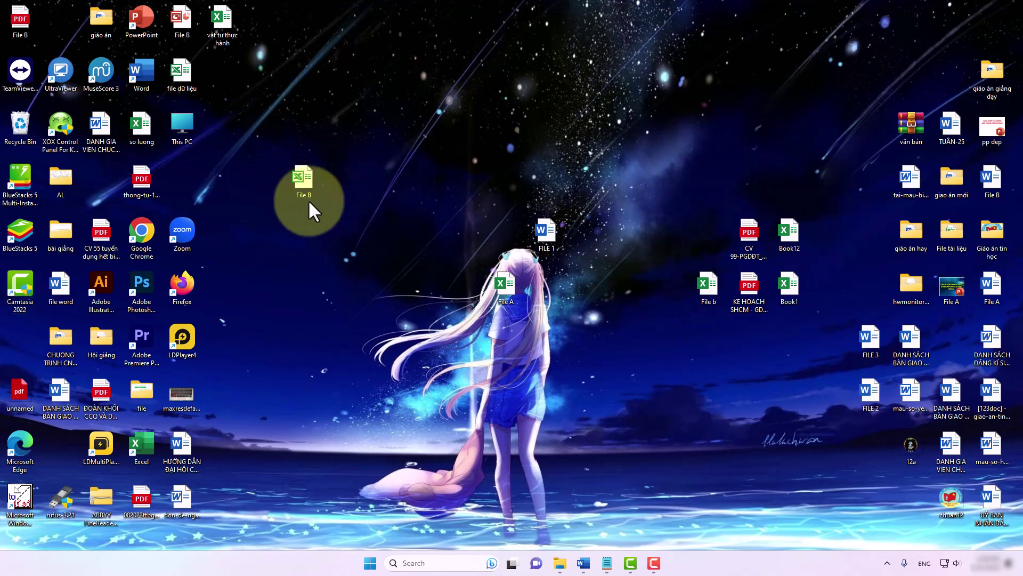
Step: Place File B.pdf beside the Excel File B, check its student table in Edge, and close it
{"action": "left_click_drag", "start_coordinate": [19, 27], "coordinate": [419, 177]}
{"action": "double_click", "coordinate": [420, 177]}
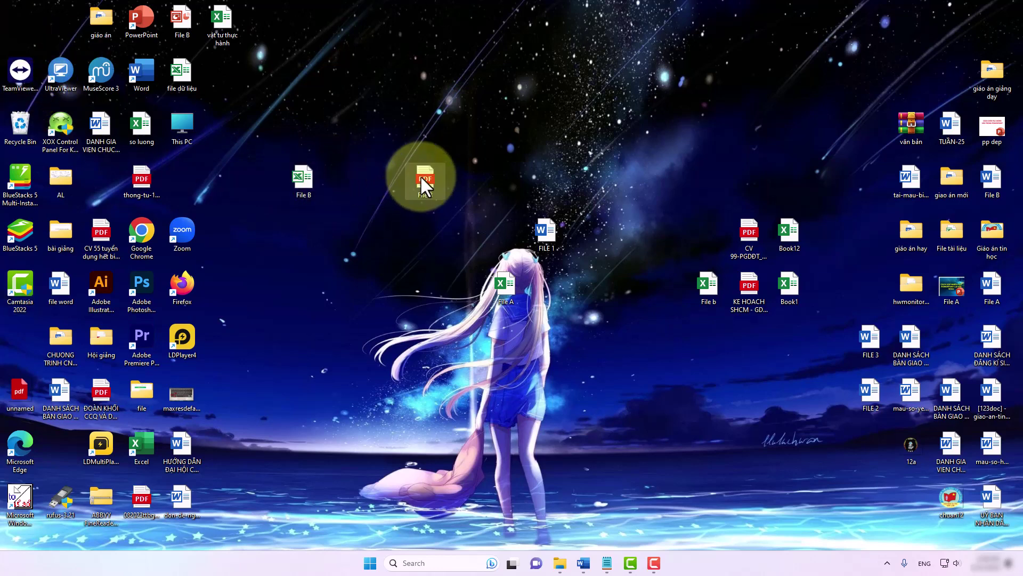
{"action": "scroll", "coordinate": [490, 210], "scroll_direction": "down", "scroll_amount": 10}
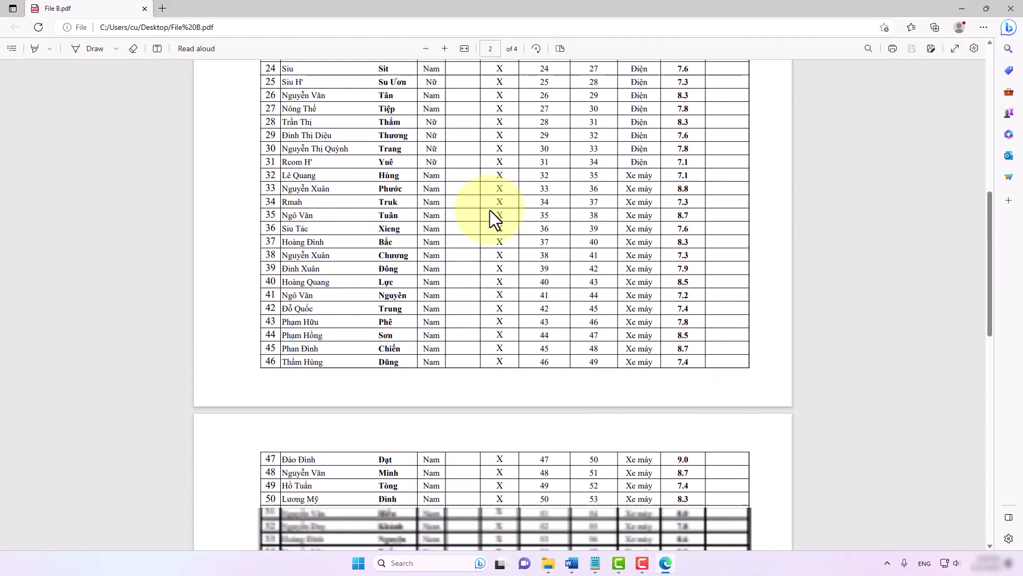
{"action": "scroll", "coordinate": [490, 210], "scroll_direction": "up", "scroll_amount": 5}
{"action": "scroll", "coordinate": [490, 210], "scroll_direction": "up", "scroll_amount": 1}
{"action": "left_click", "coordinate": [1011, 8]}
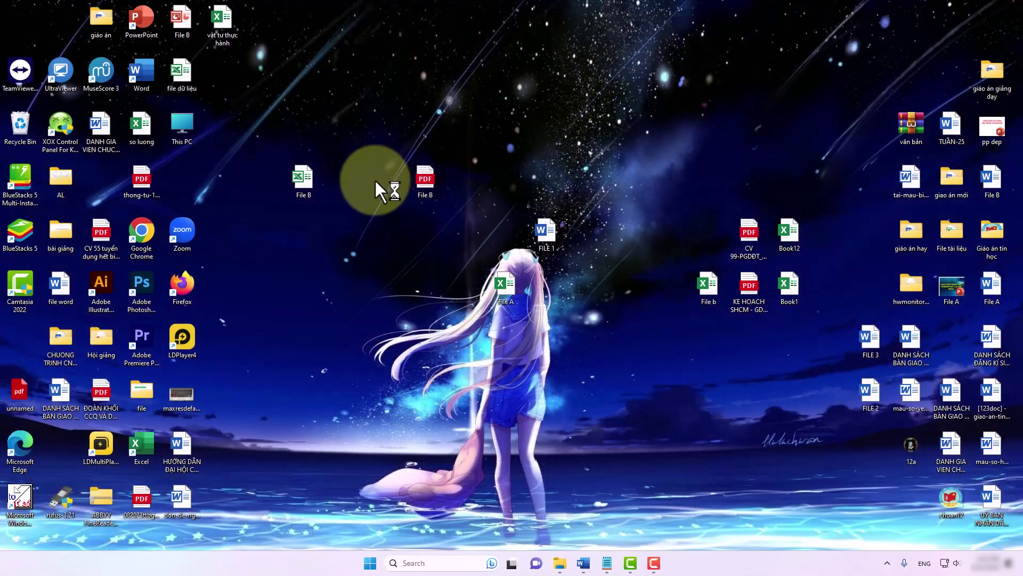
Step: Open File B maximized in Excel and start a Save As to the Desktop
{"action": "double_click", "coordinate": [307, 173]}
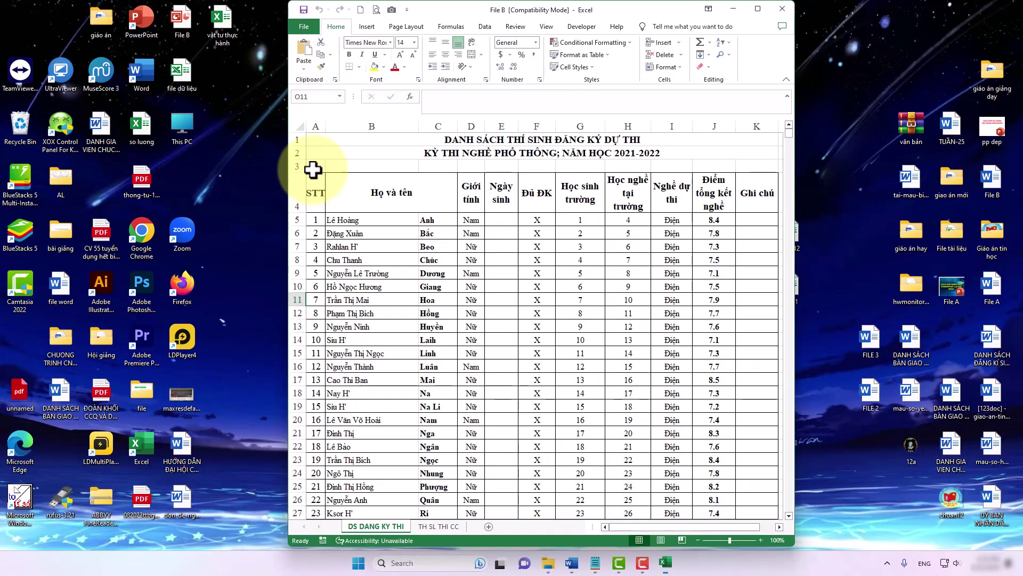
{"action": "left_click", "coordinate": [762, 8]}
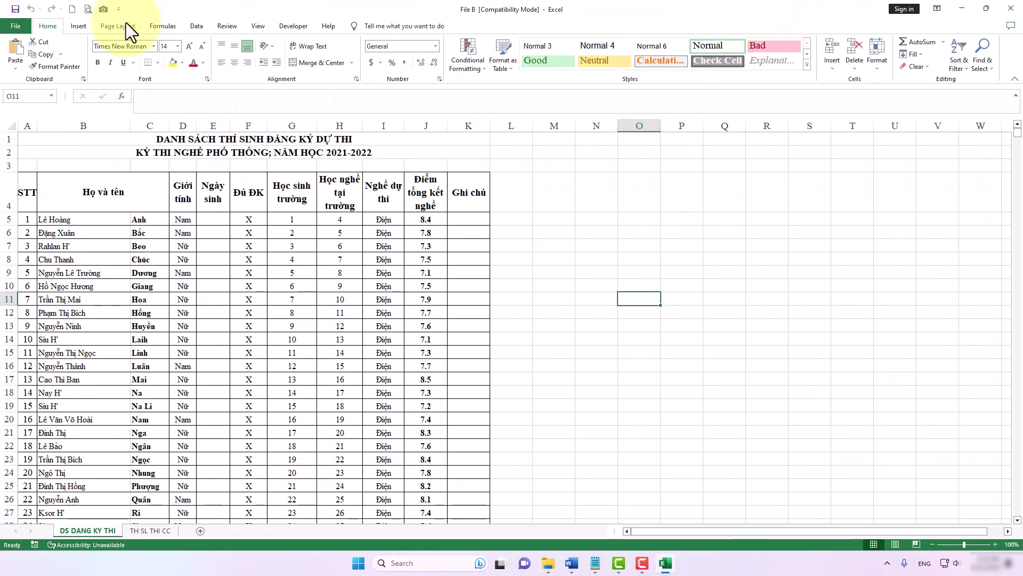
{"action": "left_click", "coordinate": [28, 24]}
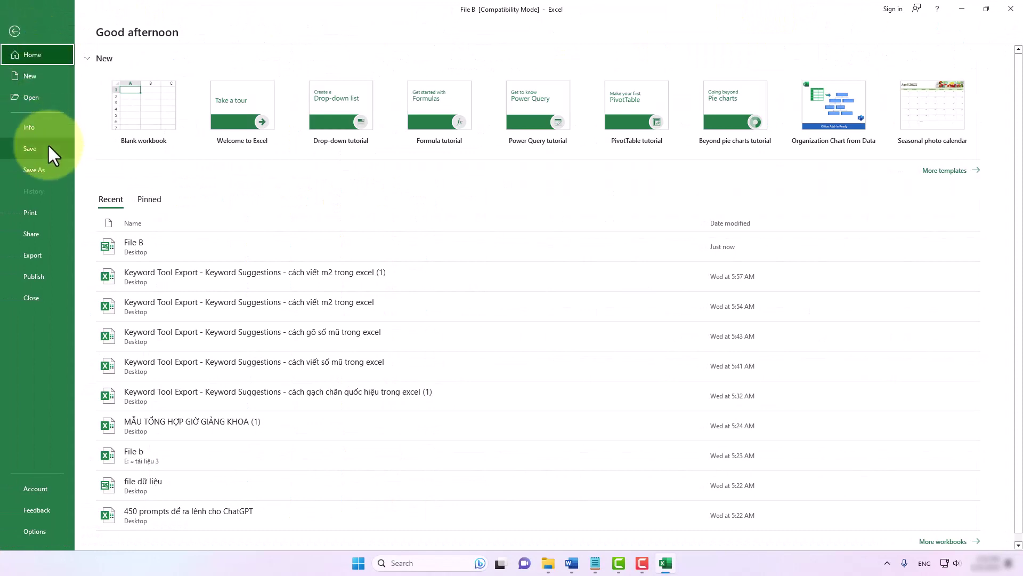
{"action": "left_click", "coordinate": [35, 171]}
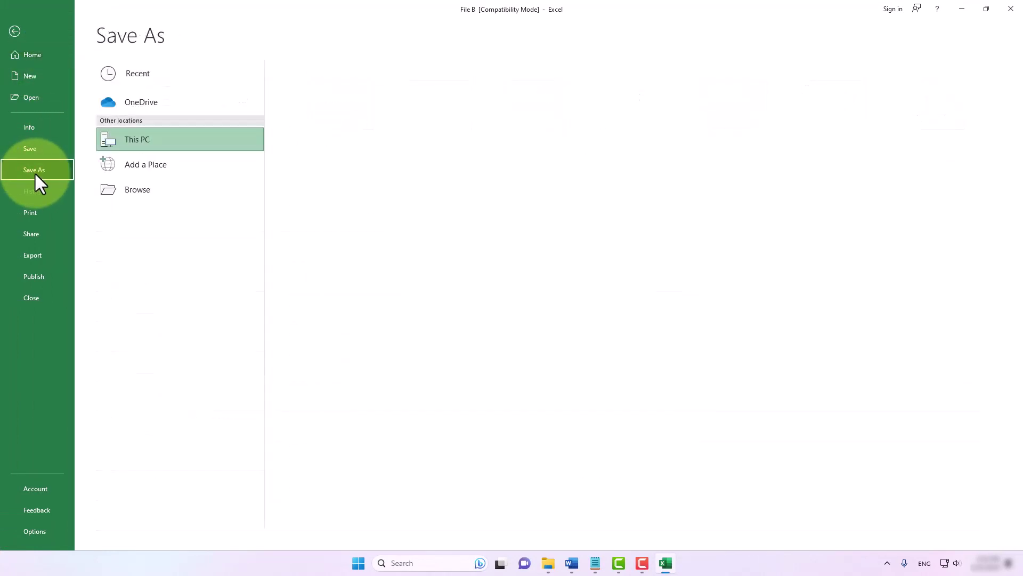
{"action": "left_click", "coordinate": [149, 191]}
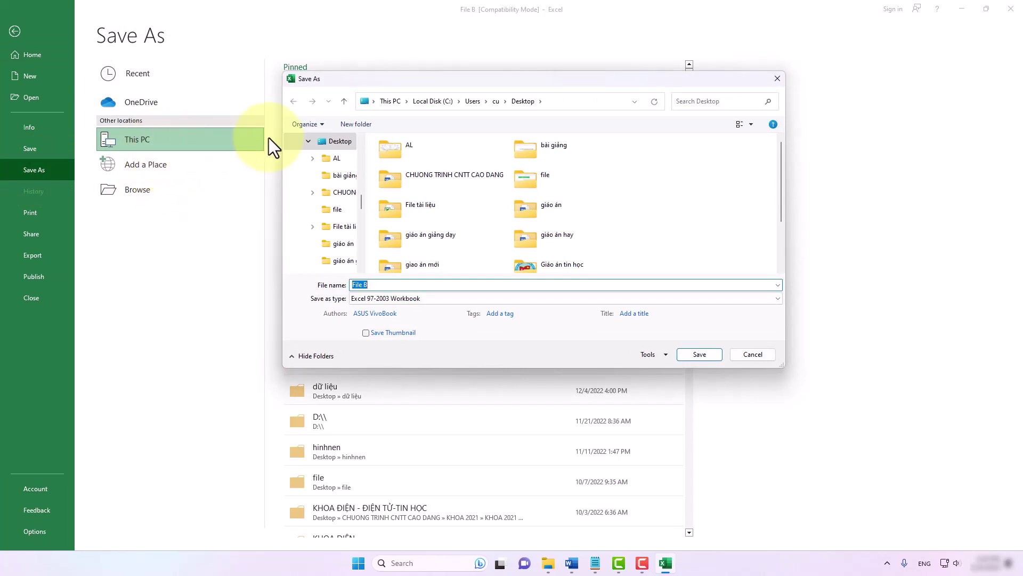
{"action": "left_click", "coordinate": [344, 143]}
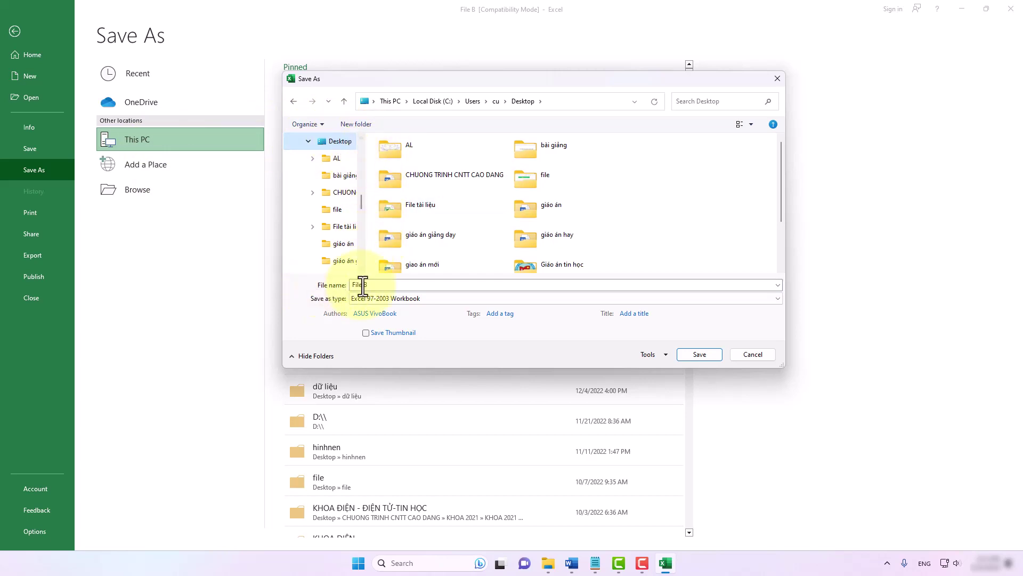
Step: Name the file 'file bai tap pdf' and set the save type to PDF
{"action": "left_click", "coordinate": [390, 286]}
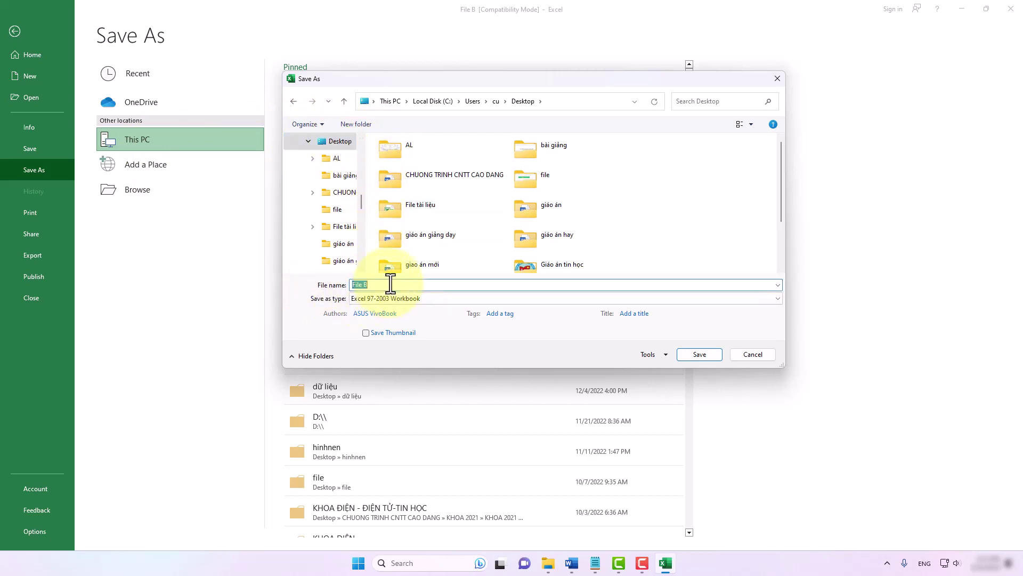
{"action": "type", "text": "fi"}
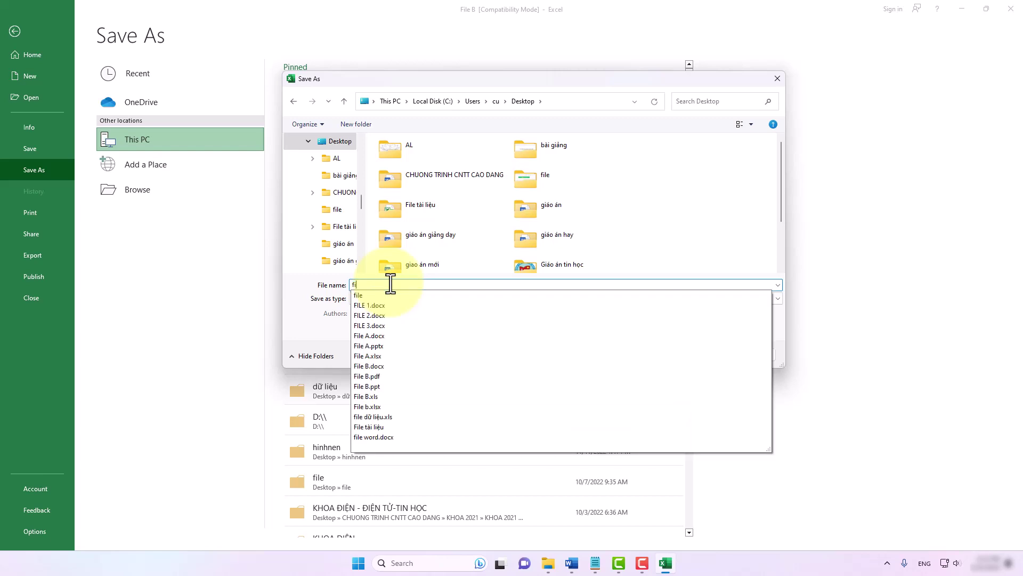
{"action": "type", "text": "le n"}
{"action": "key", "text": "BackSpace"}
{"action": "key", "text": "BackSpace"}
{"action": "type", "text": "b"}
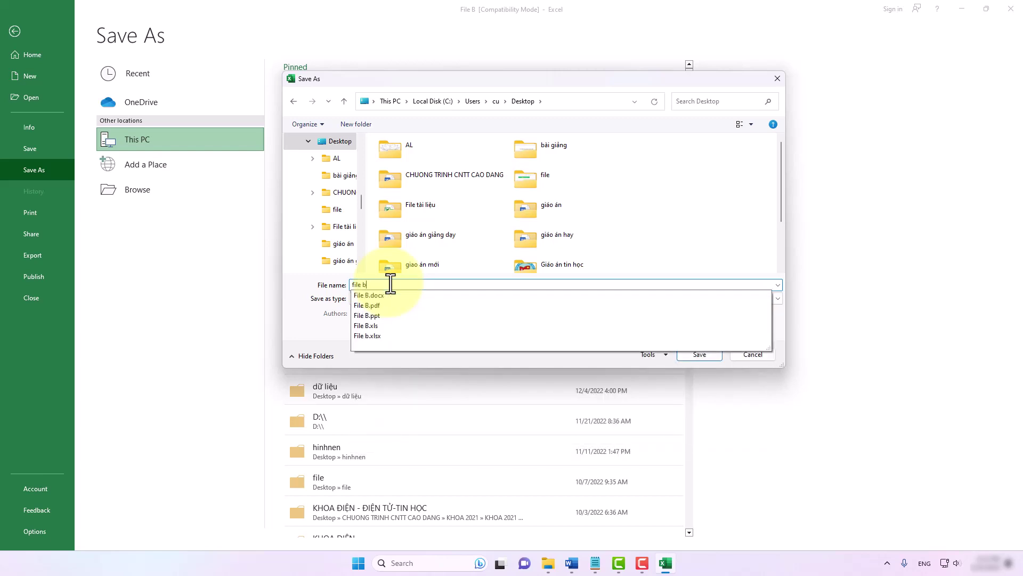
{"action": "type", "text": "ai tap"}
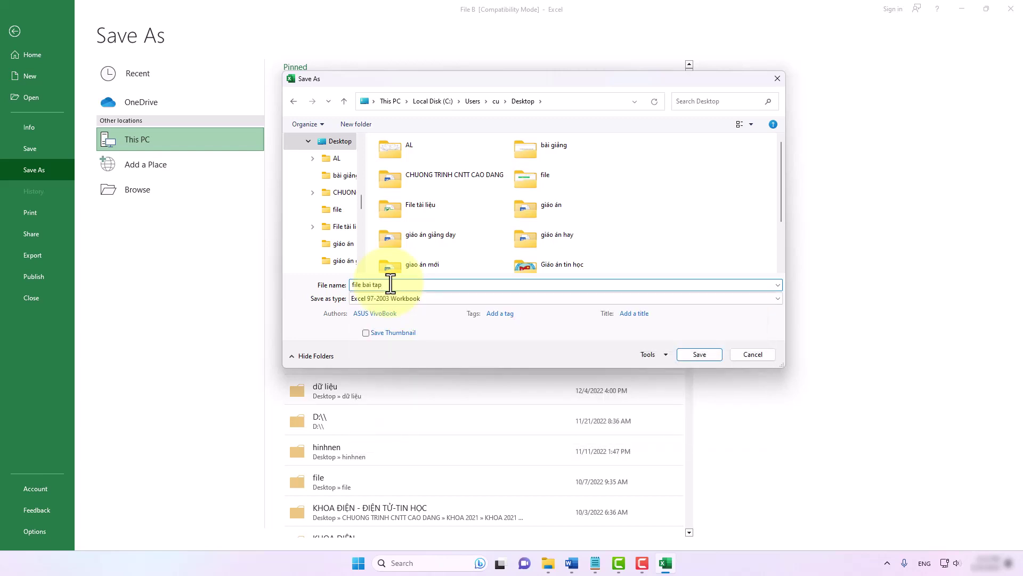
{"action": "type", "text": " pdf"}
{"action": "left_click", "coordinate": [430, 298]}
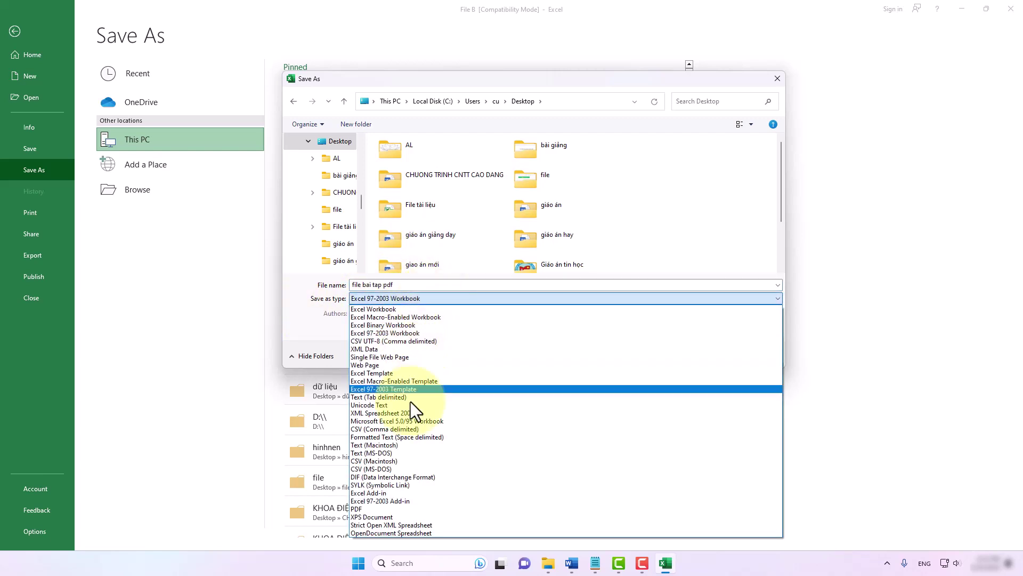
{"action": "left_click", "coordinate": [368, 508]}
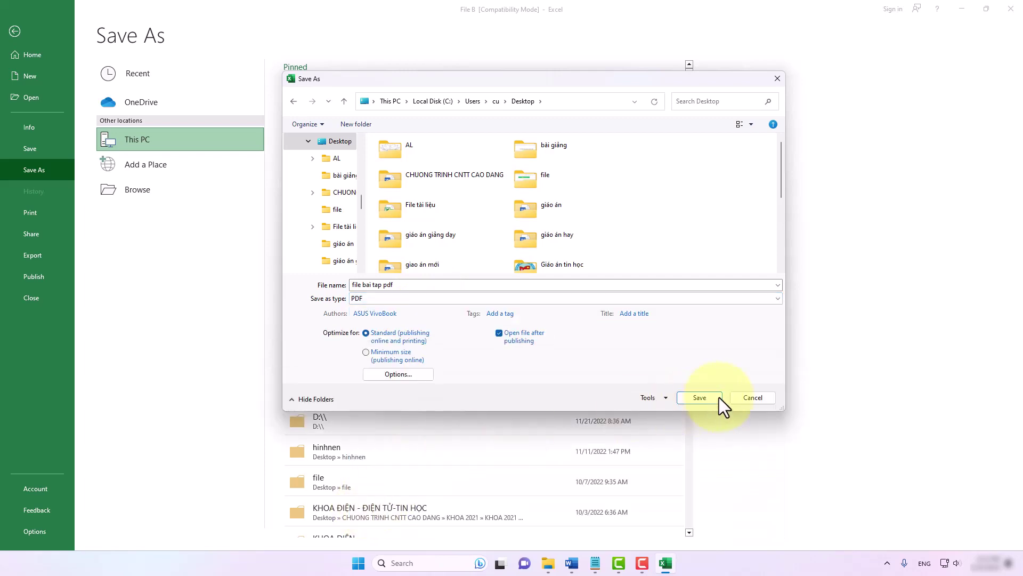
Step: Publish the PDF and review its three-page candidate table in Edge, then close Edge
{"action": "left_click", "coordinate": [699, 398]}
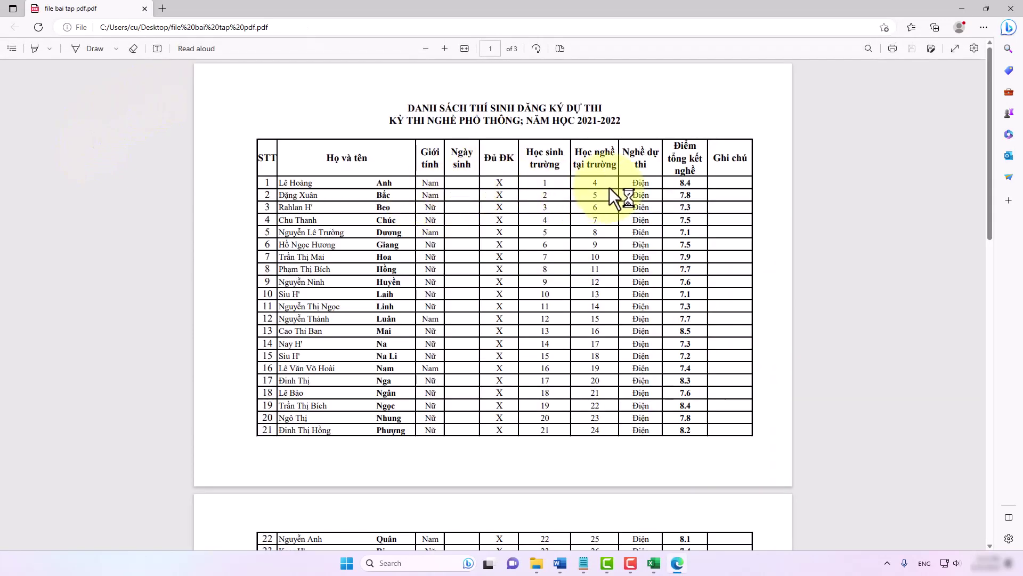
{"action": "scroll", "coordinate": [557, 150], "scroll_direction": "down", "scroll_amount": 2}
{"action": "scroll", "coordinate": [549, 240], "scroll_direction": "down", "scroll_amount": 4}
{"action": "scroll", "coordinate": [552, 182], "scroll_direction": "down", "scroll_amount": 5}
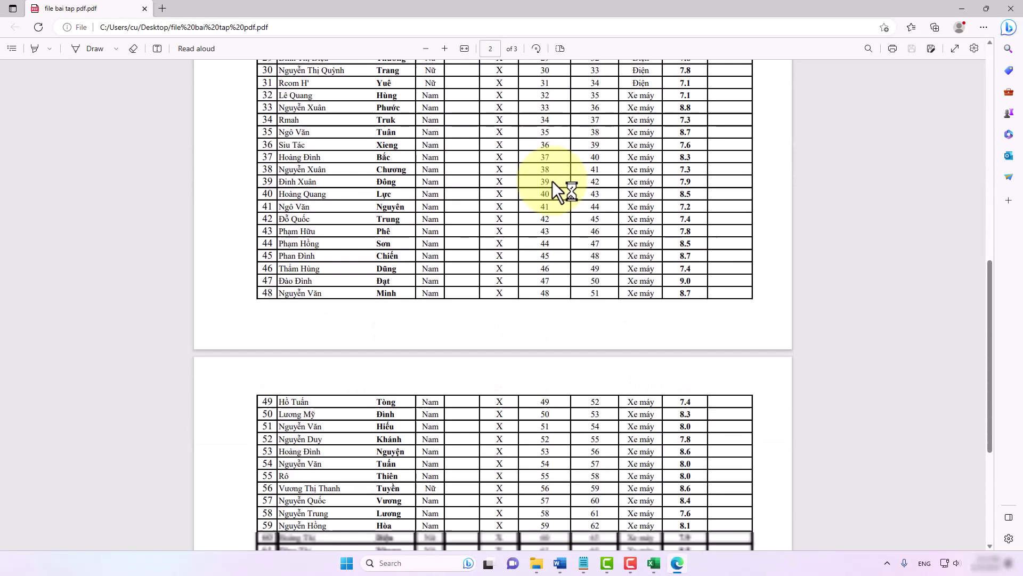
{"action": "scroll", "coordinate": [552, 182], "scroll_direction": "up", "scroll_amount": 10}
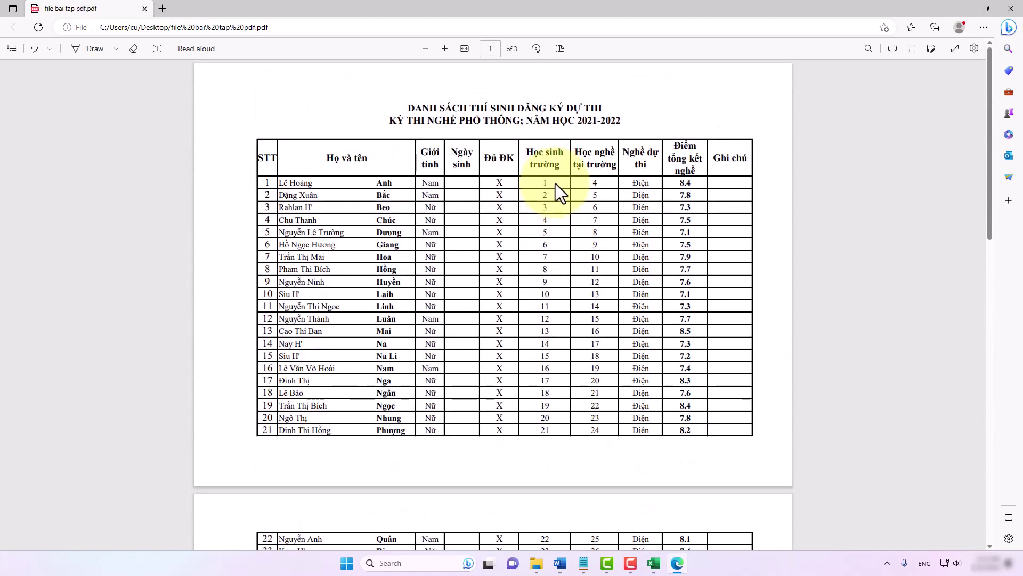
{"action": "left_click", "coordinate": [1011, 9]}
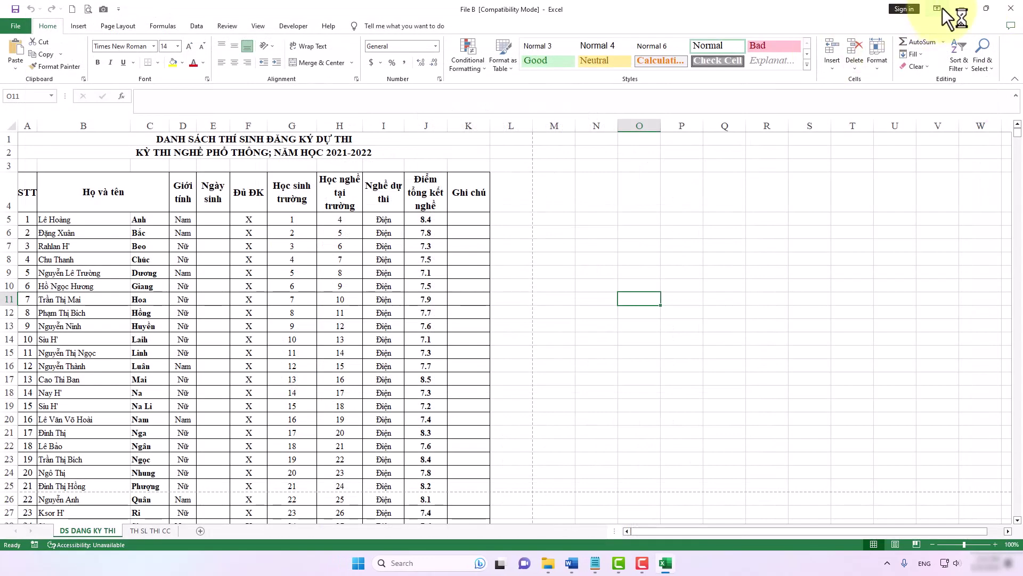
Step: Minimize Excel, move the file bai tap pdf icon to mid-desktop, and reopen it for review
{"action": "left_click", "coordinate": [961, 9]}
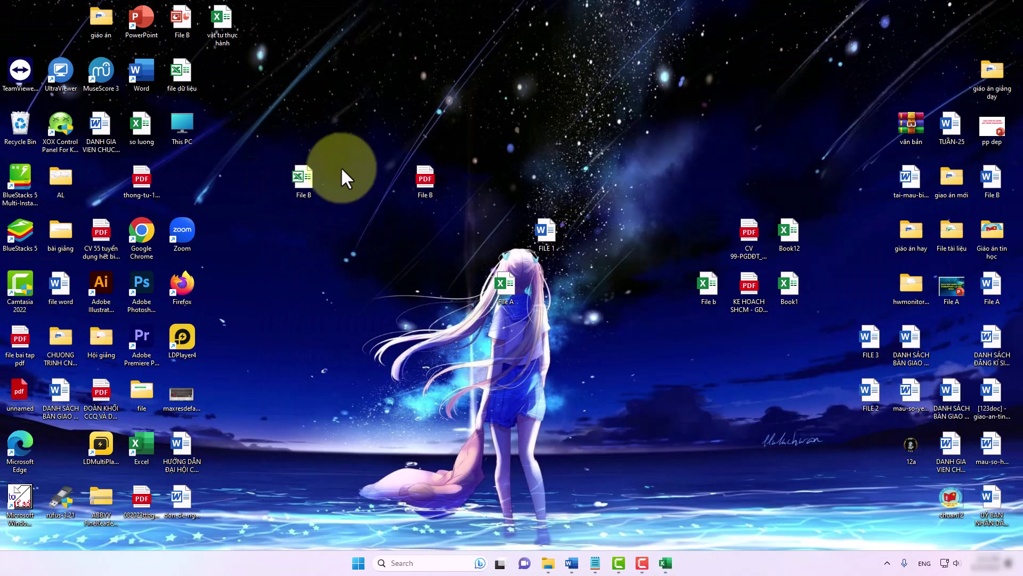
{"action": "left_click_drag", "start_coordinate": [19, 338], "coordinate": [387, 225]}
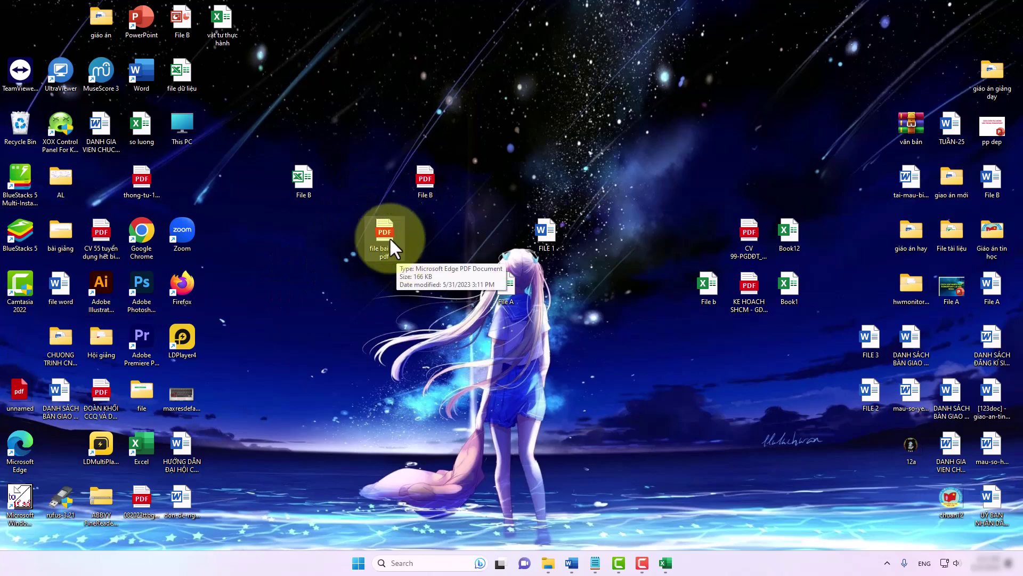
{"action": "double_click", "coordinate": [384, 235]}
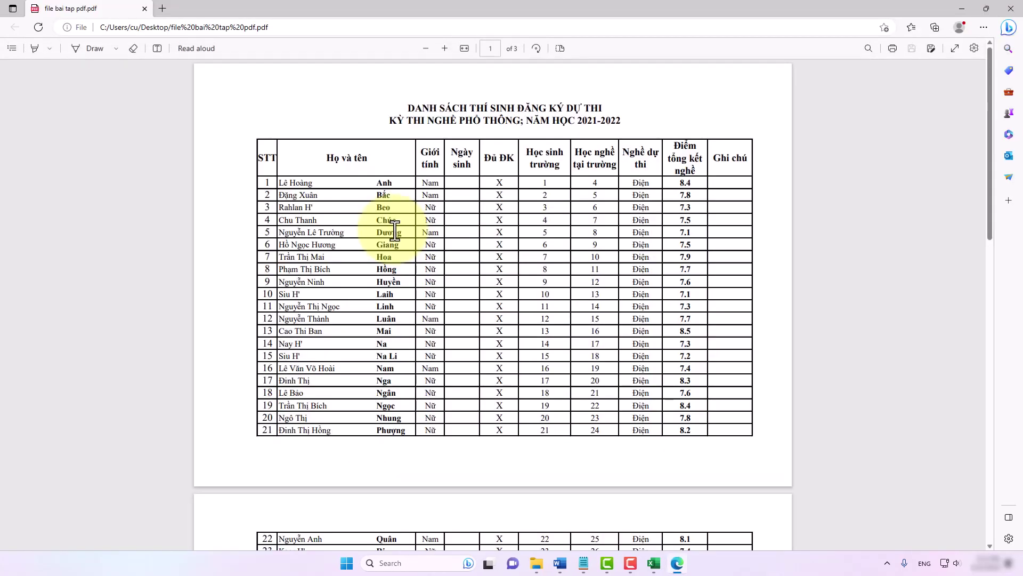
{"action": "scroll", "coordinate": [397, 232], "scroll_direction": "down", "scroll_amount": 3}
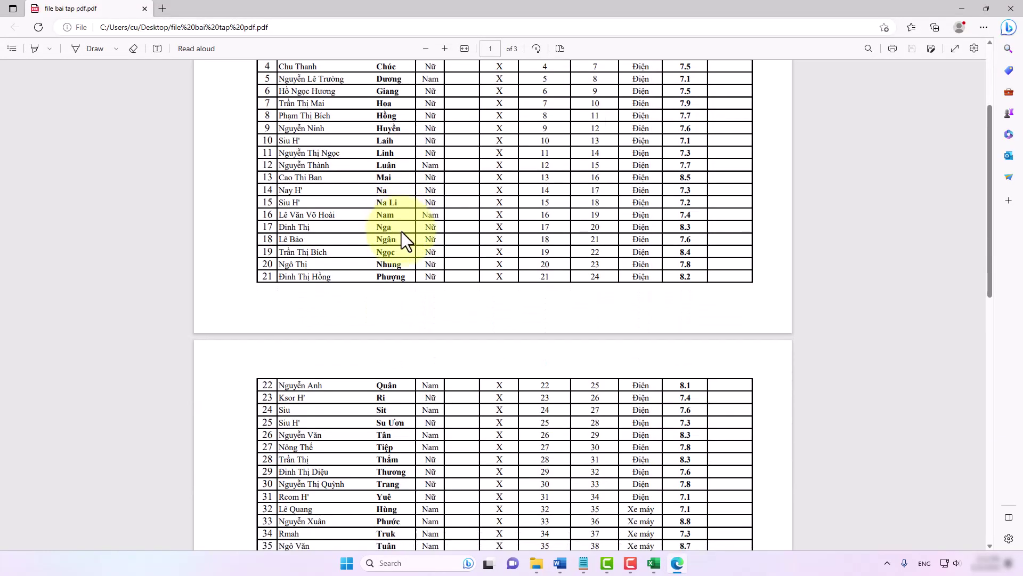
{"action": "scroll", "coordinate": [401, 231], "scroll_direction": "up", "scroll_amount": 3}
Step: Close the PDF window and return to the Word document CÁCH CHUYỂN FILE EXCEL SANG PDF ONLINE
{"action": "left_click", "coordinate": [1011, 8]}
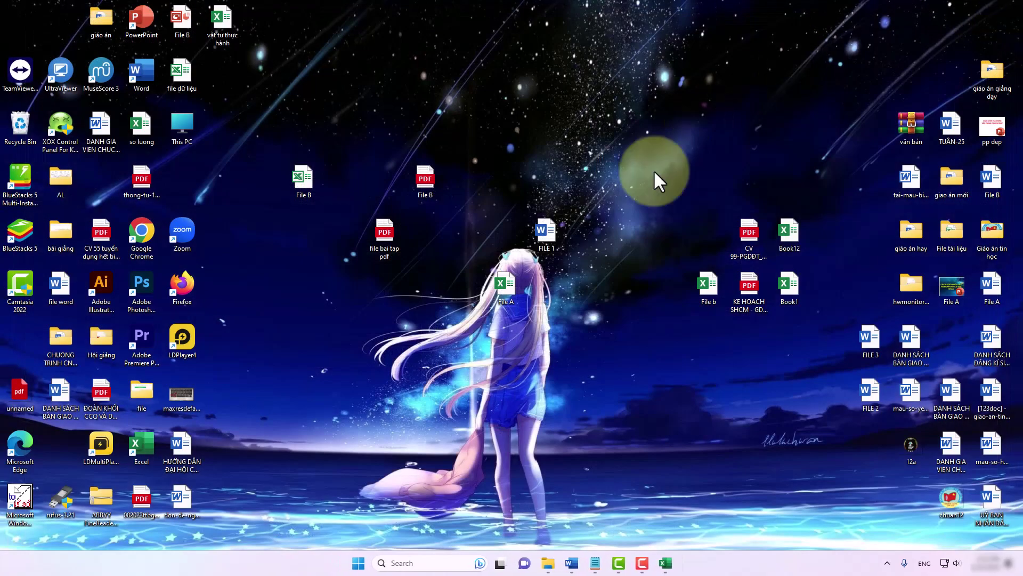
{"action": "left_click", "coordinate": [571, 563]}
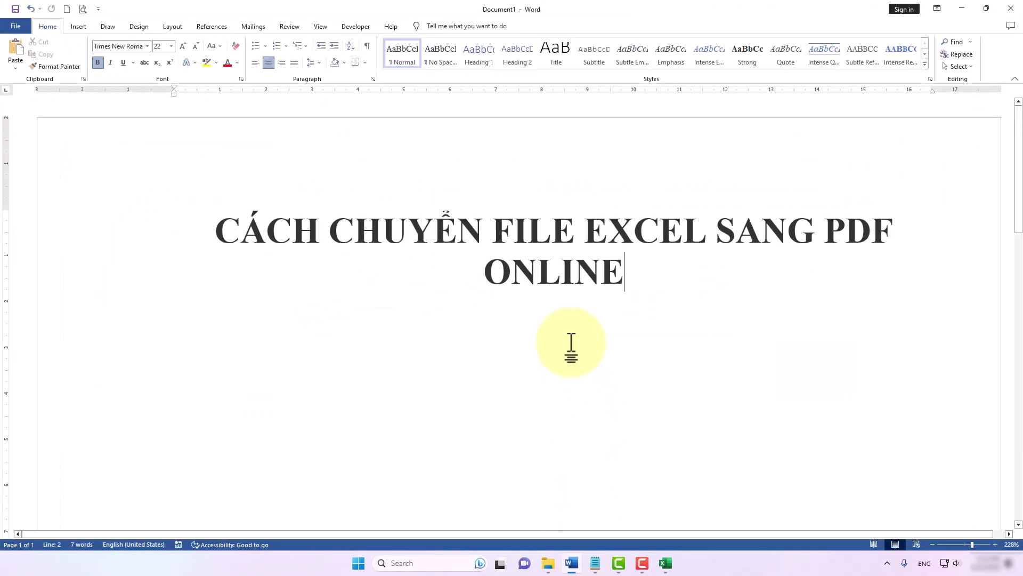